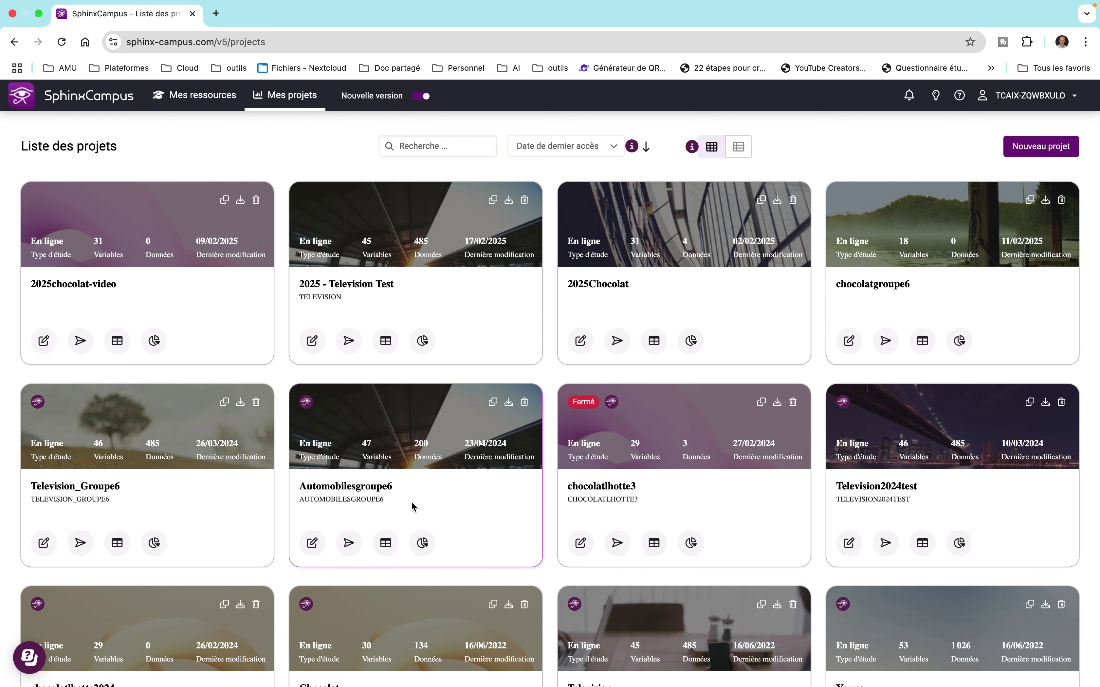
Duplicate the sample project named Television in the project list
scroll(420, 507, "down", 10)
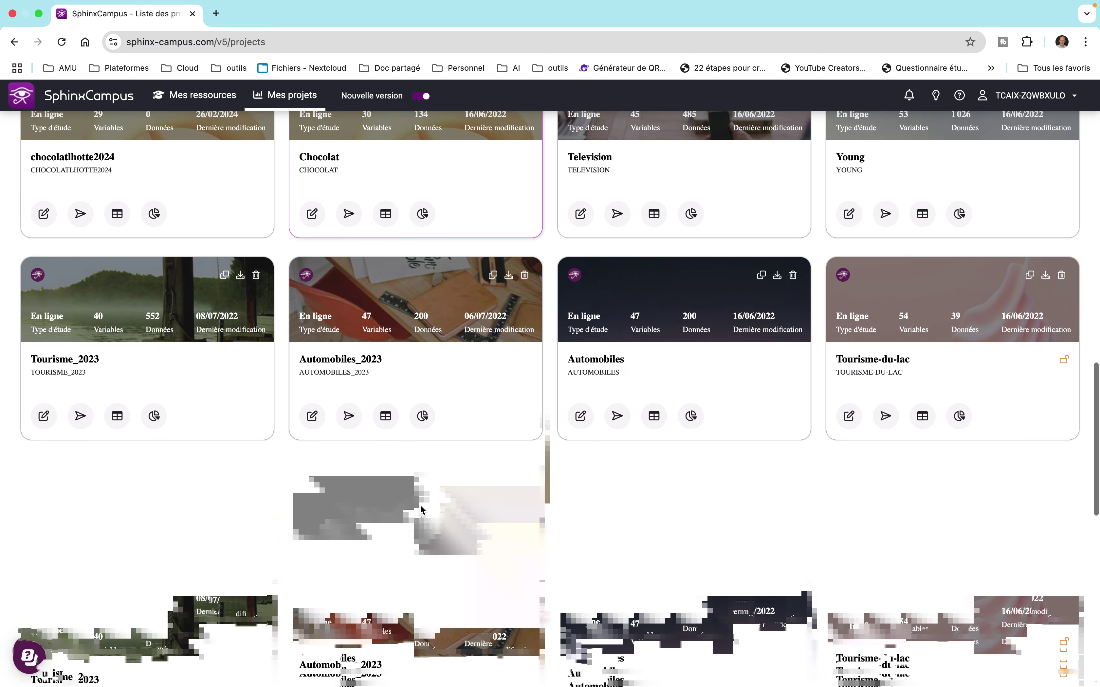
scroll(420, 509, "up", 5)
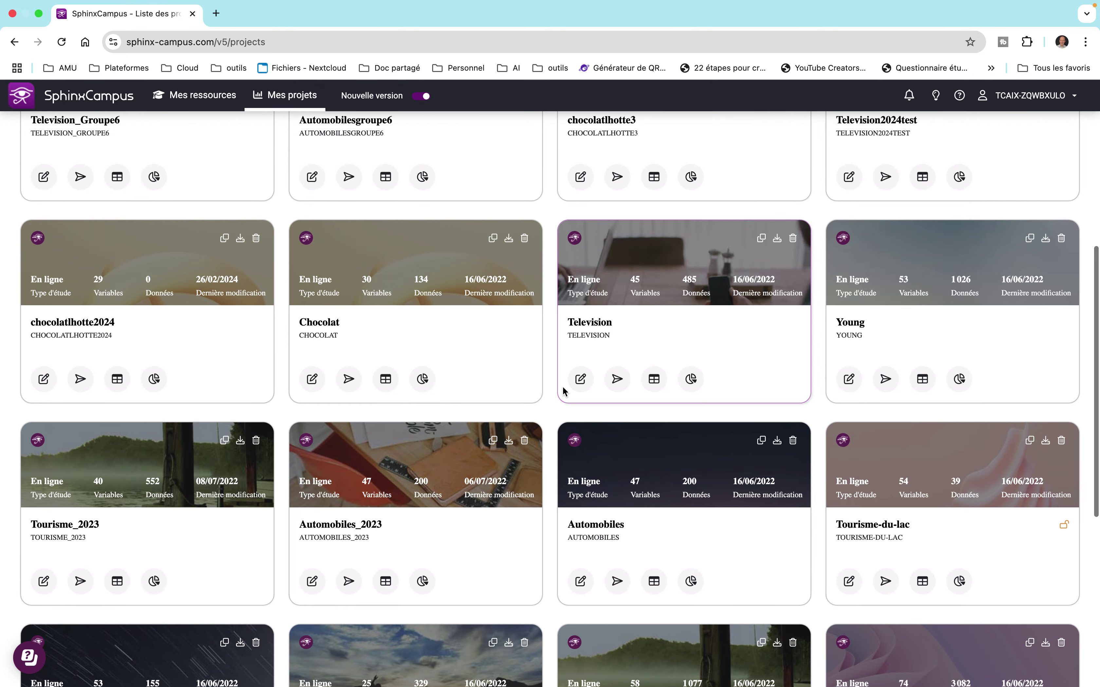
left_click(760, 239)
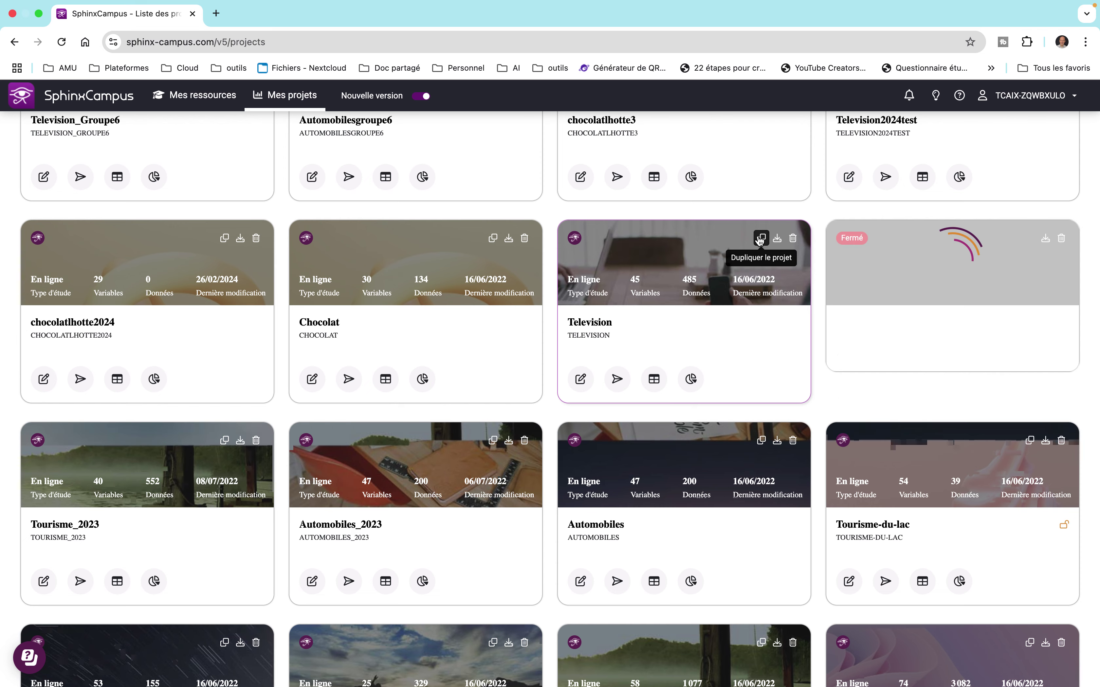
Rename the duplicated Television project as 2025televisionvideo
scroll(758, 236, "down", 2)
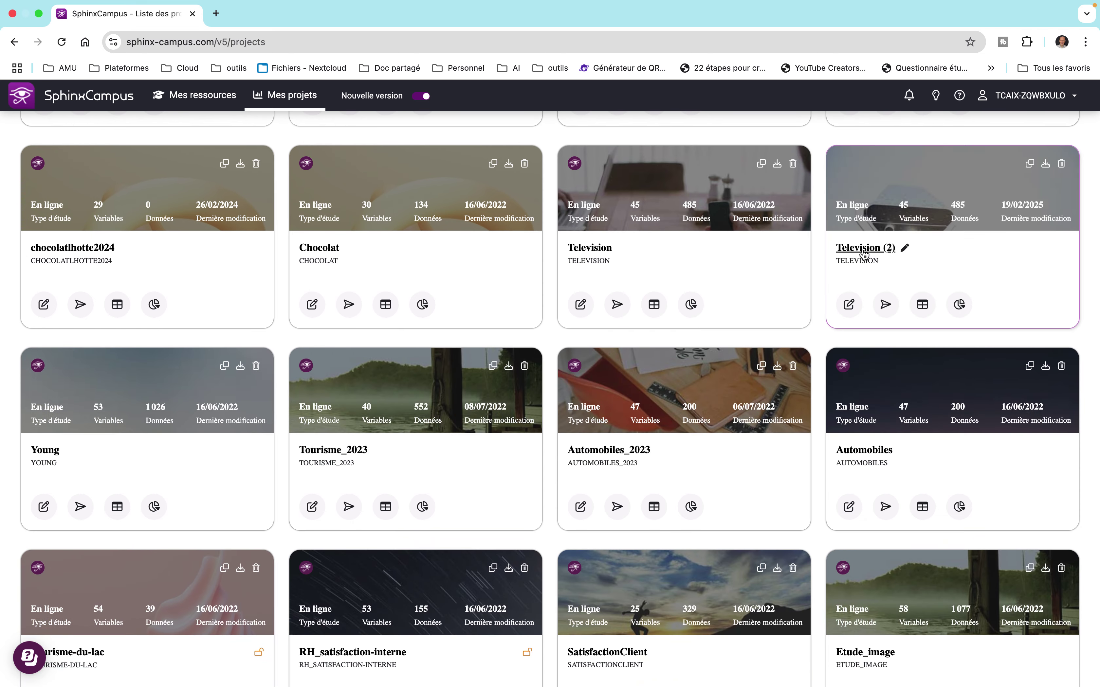
left_click(904, 248)
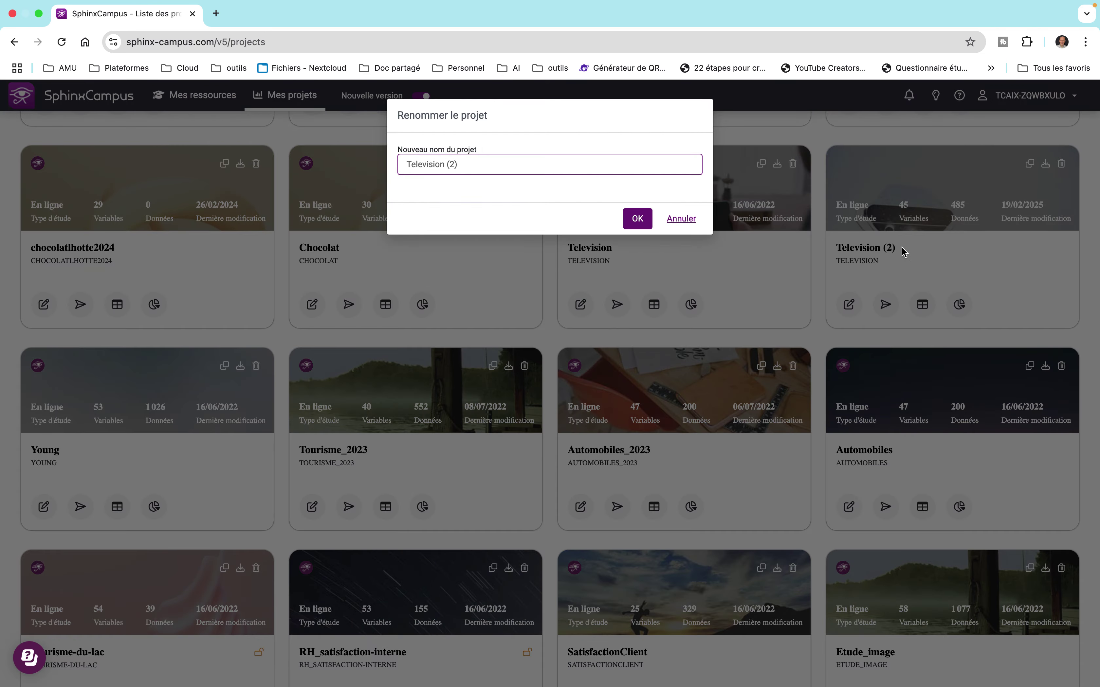
type("2025")
key("BackSpace")
key("BackSpace")
key("BackSpace")
key("BackSpace")
key("BackSpace")
key("BackSpace")
key("BackSpace")
key("BackSpace")
key("BackSpace")
key("BackSpace")
key("BackSpace")
key("BackSpace")
key("BackSpace")
key("BackSpace")
key("BackSpace")
key("BackSpace")
key("BackSpace")
key("BackSpace")
type("202")
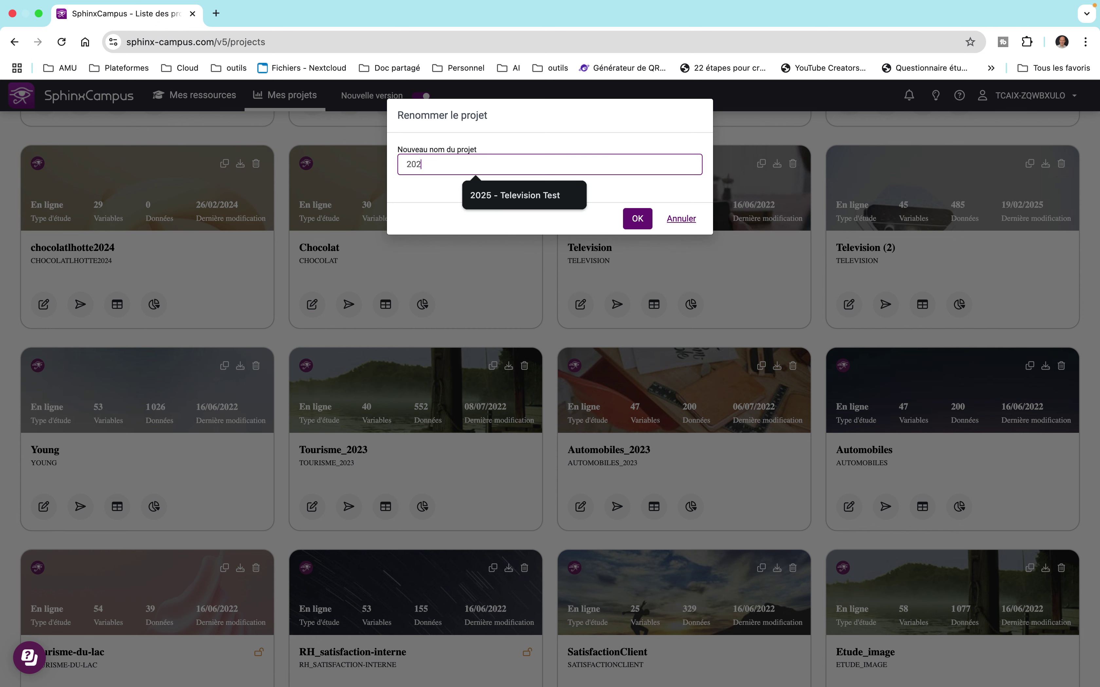
type("5television")
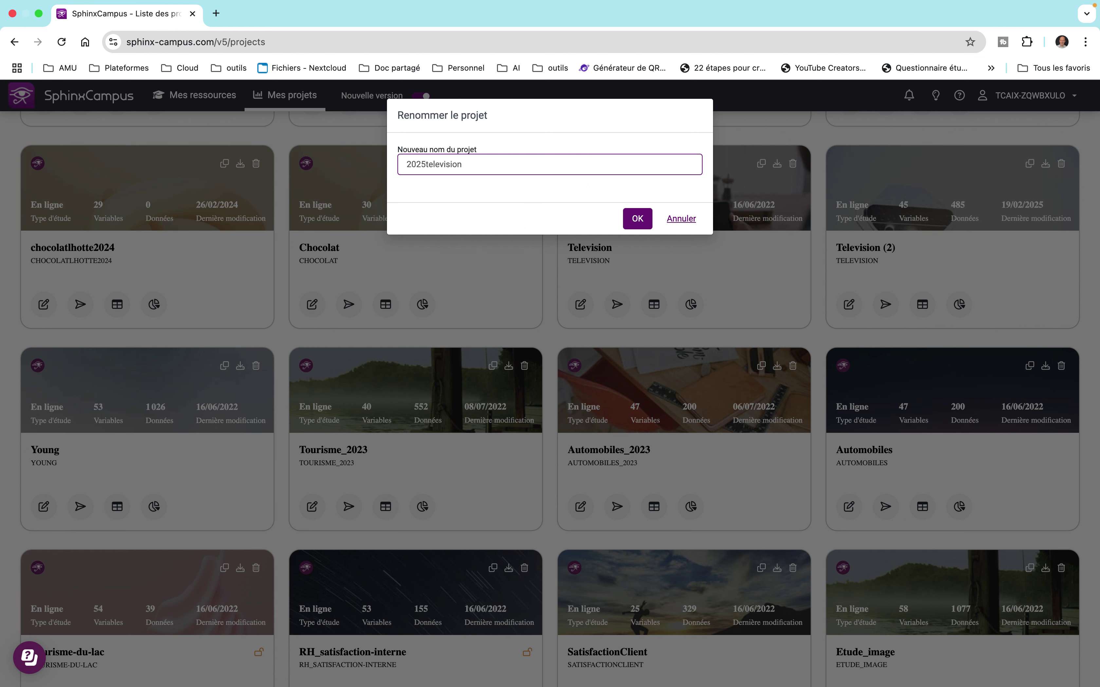
type("video")
left_click(637, 219)
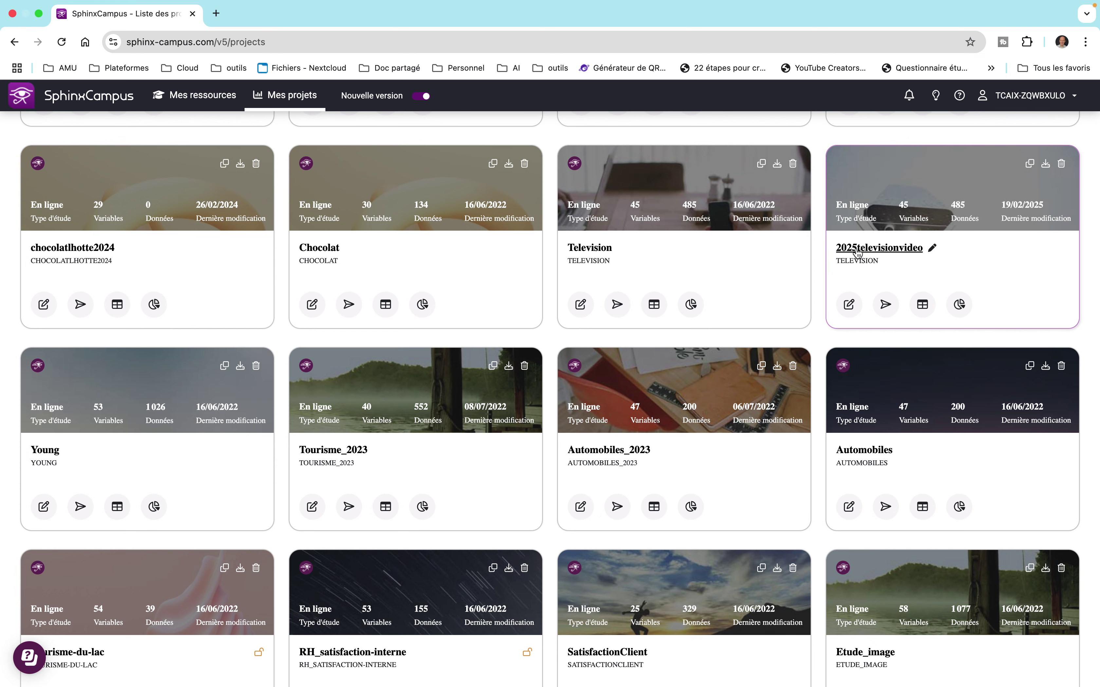
View the questionnaire design of the 2025televisionvideo project and return to the project list
left_click(849, 305)
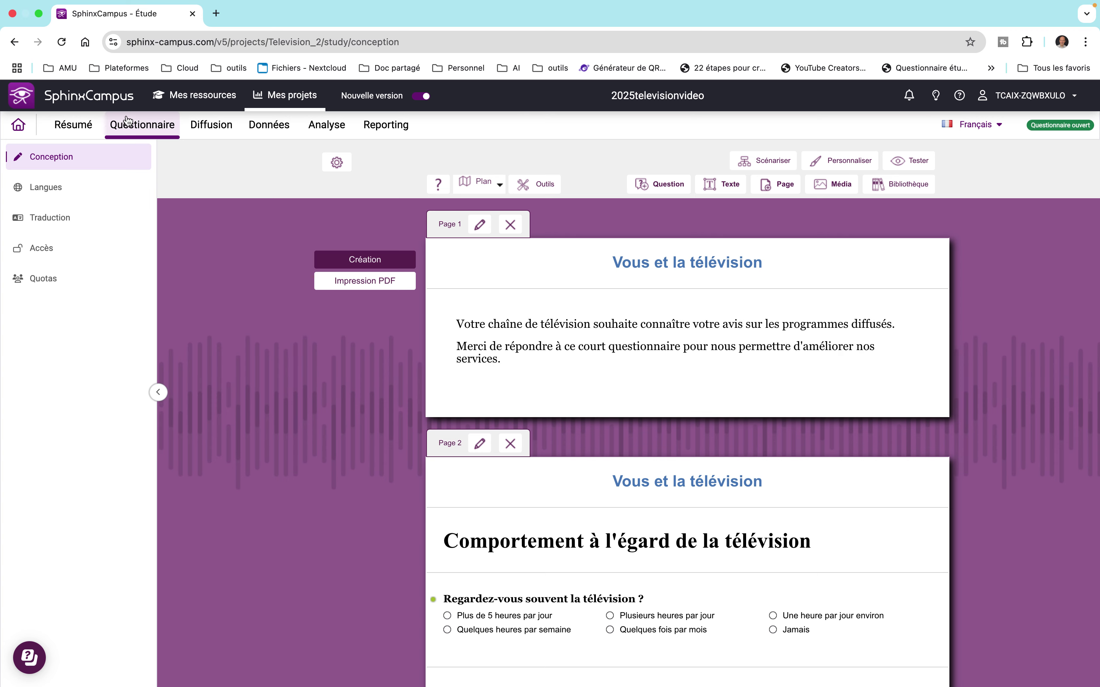
left_click(19, 125)
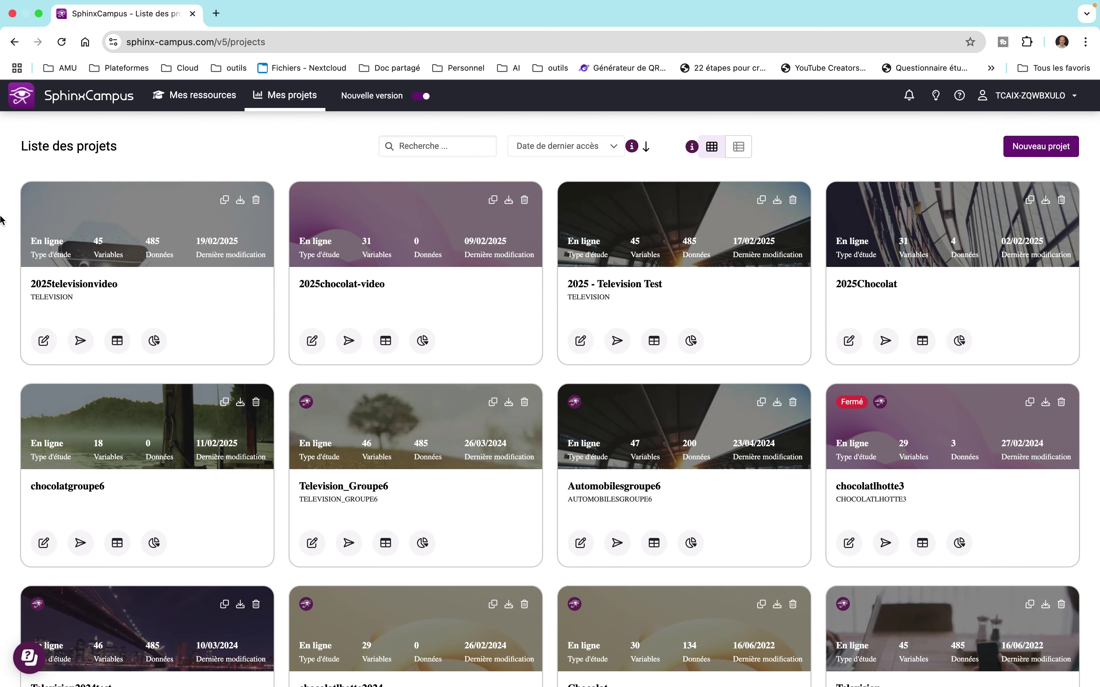
Open the response data of the 2025televisionvideo project and examine all spreadsheet columns up to the last question variable
mouse_move(39, 294)
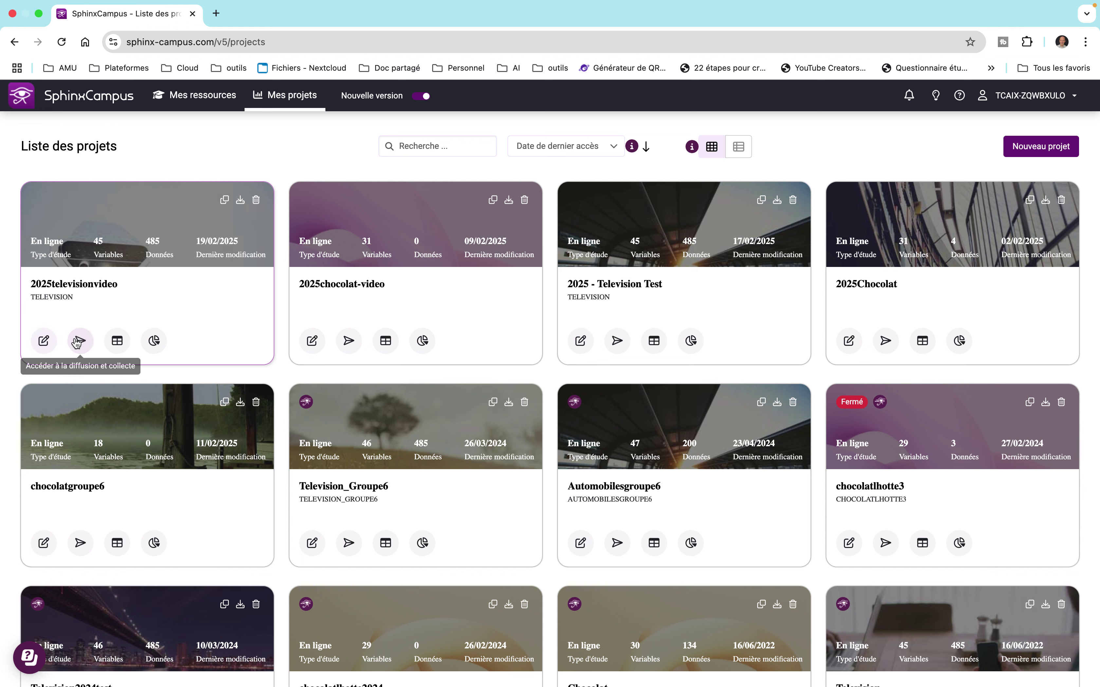
left_click(117, 341)
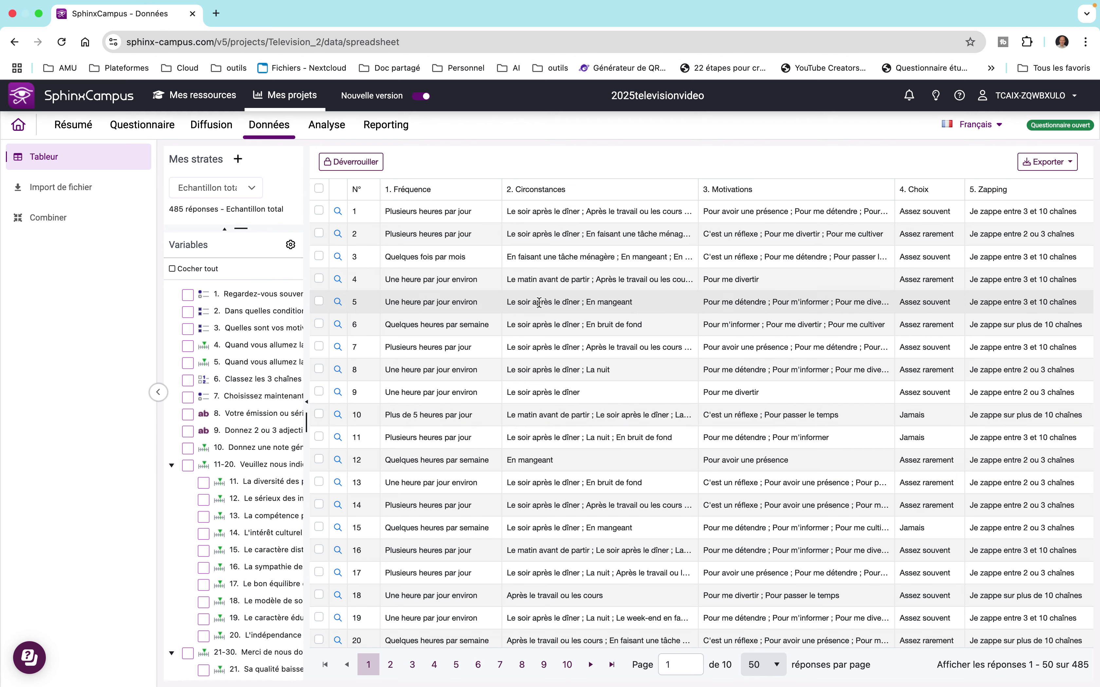
scroll(539, 302, "right", 20)
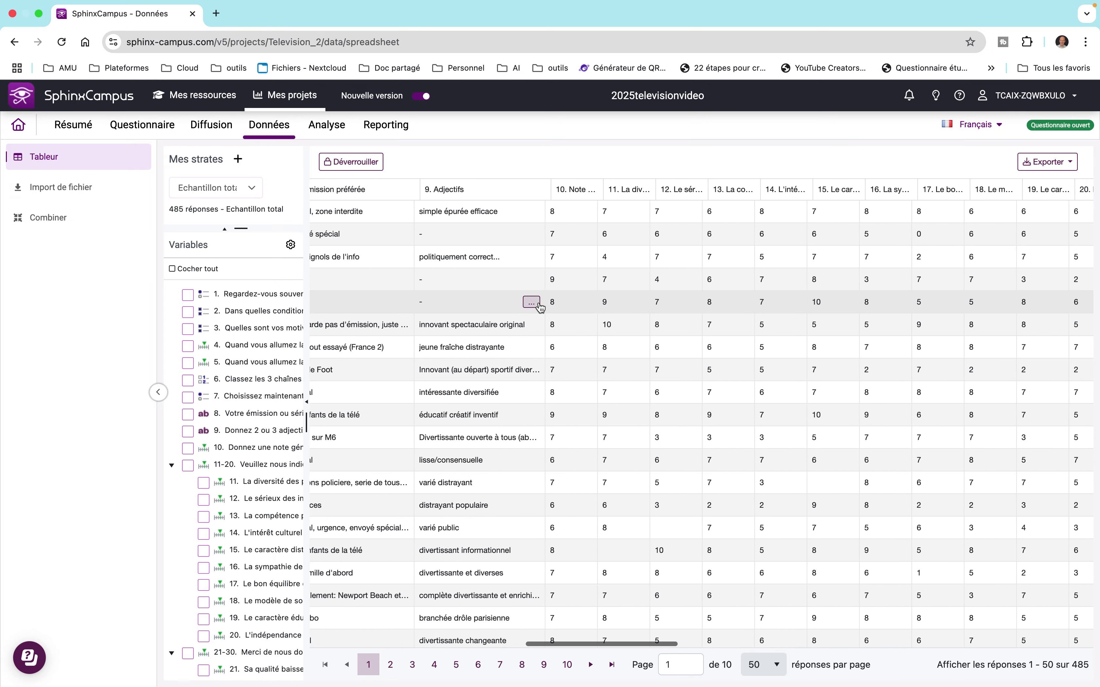
scroll(538, 302, "right", 15)
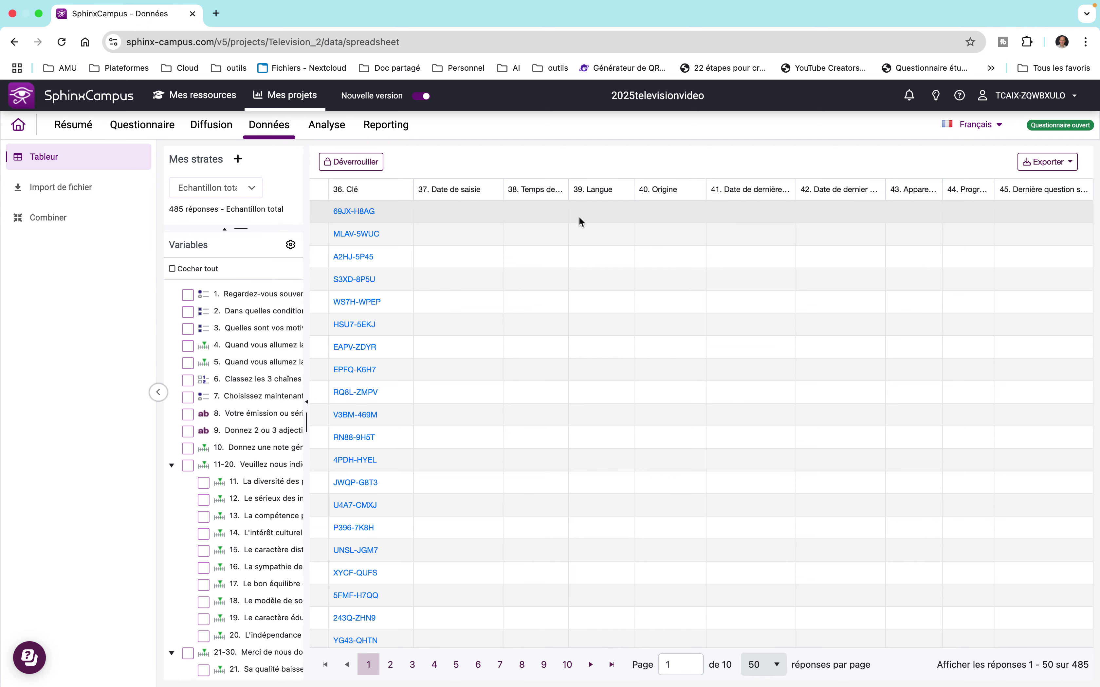
scroll(531, 220, "left", 5)
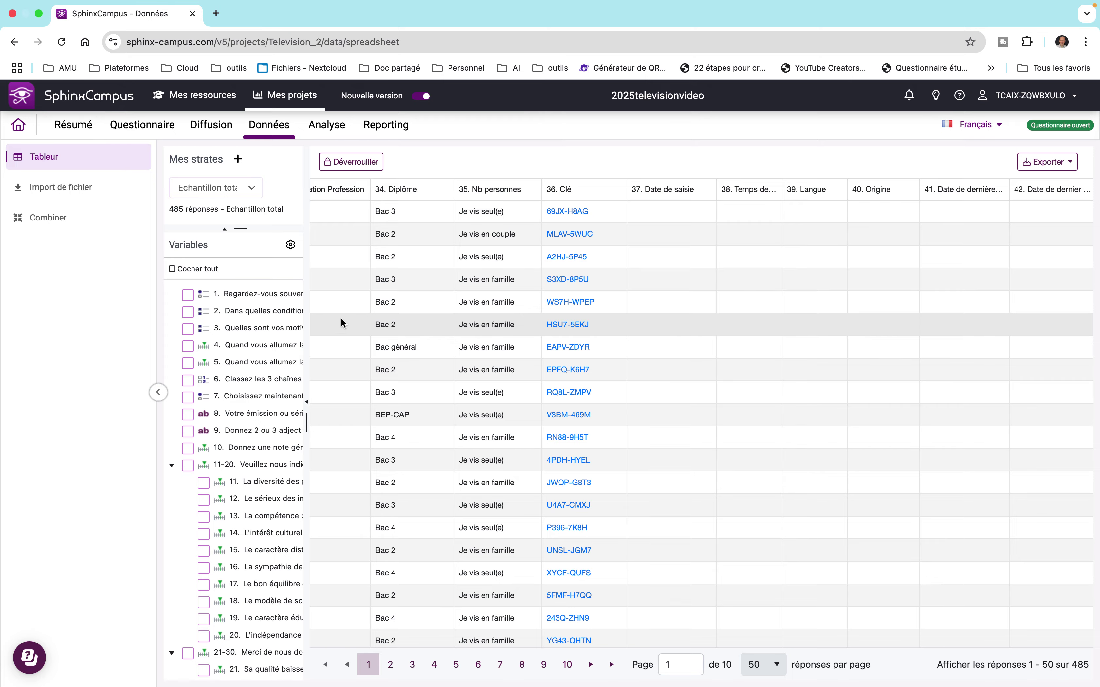
scroll(403, 276, "left", 3)
scroll(402, 276, "left", 15)
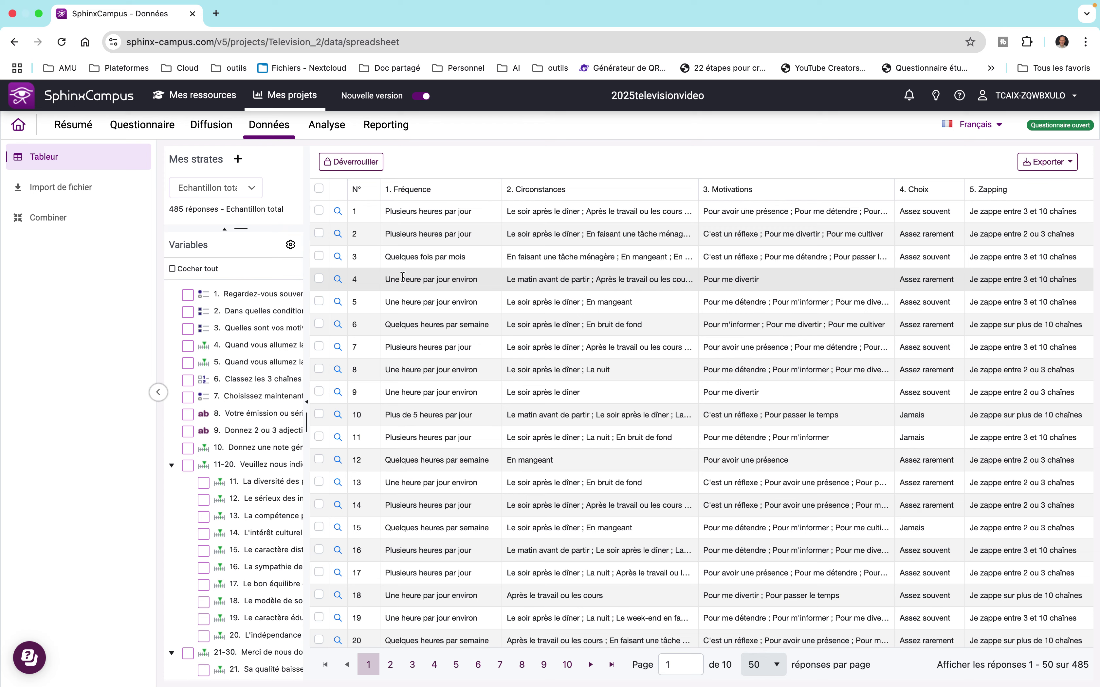
Open the completed questionnaire of response 1 and review its answers through to the household question
left_click(338, 211)
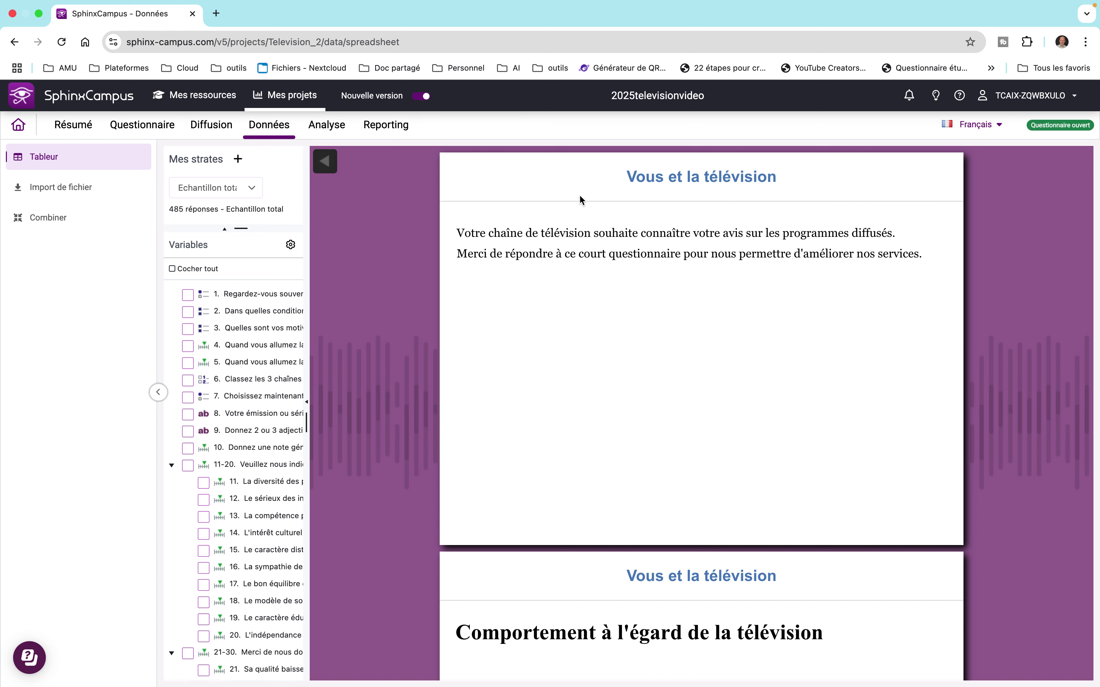
scroll(619, 292, "down", 10)
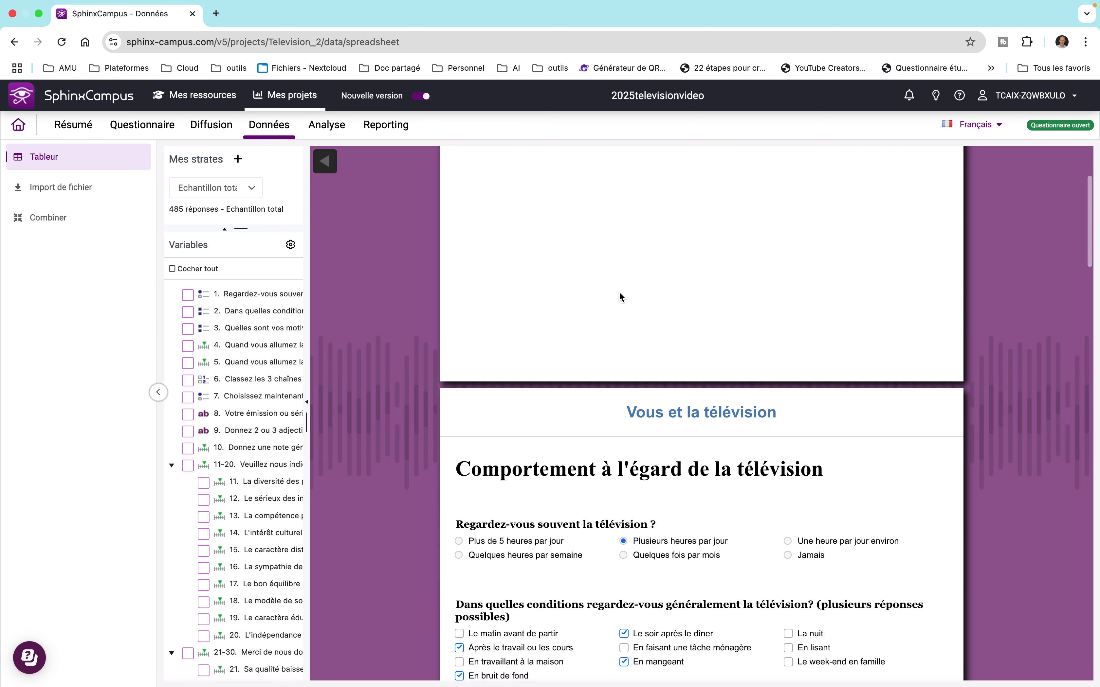
scroll(620, 293, "down", 10)
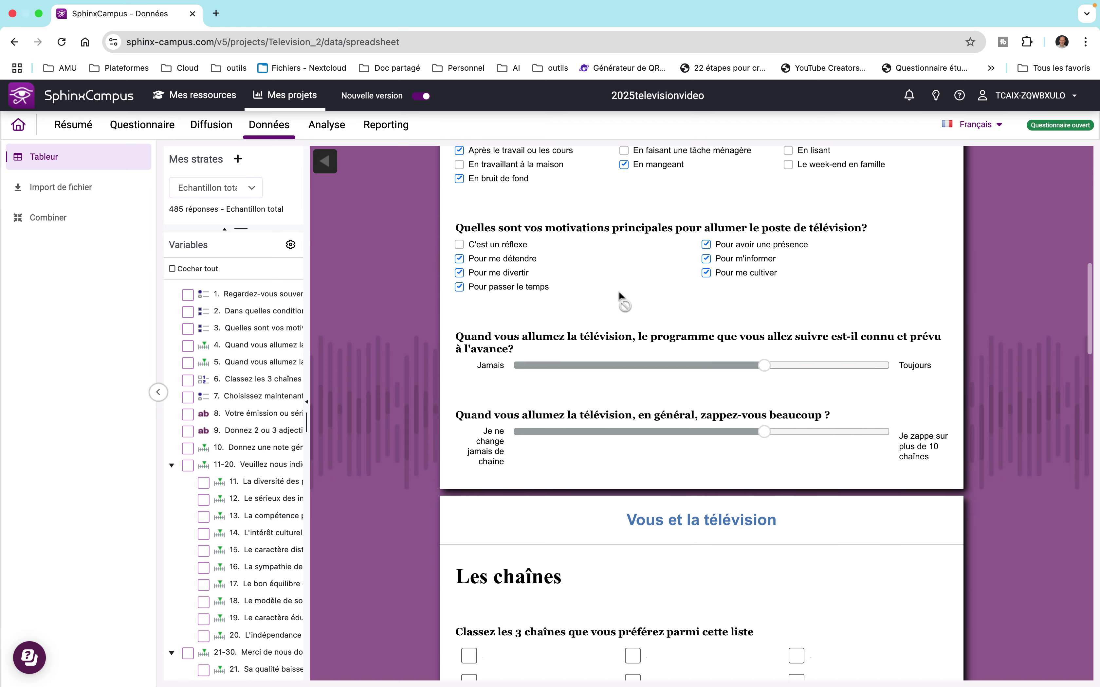
scroll(619, 295, "down", 10)
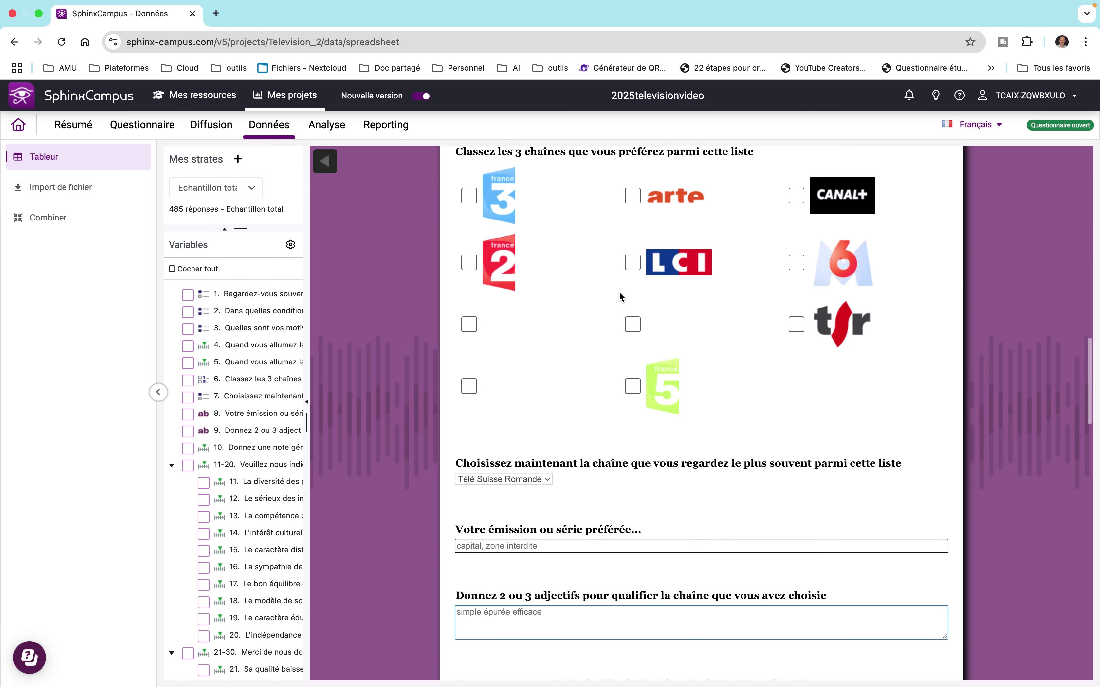
scroll(619, 295, "down", 10)
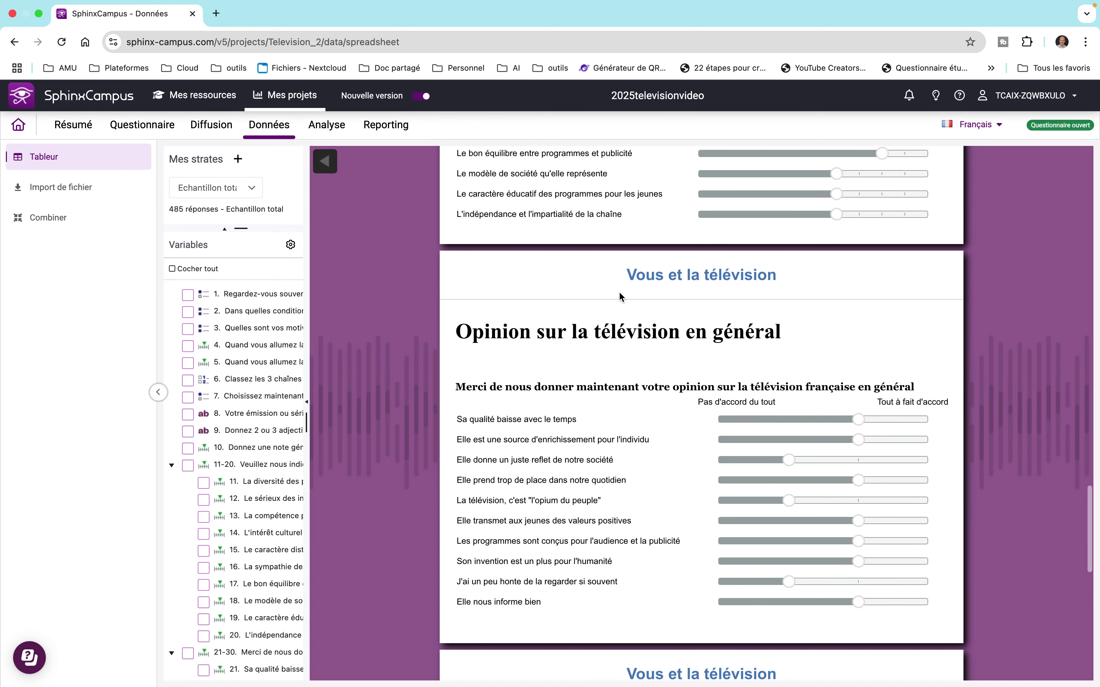
scroll(620, 294, "down", 10)
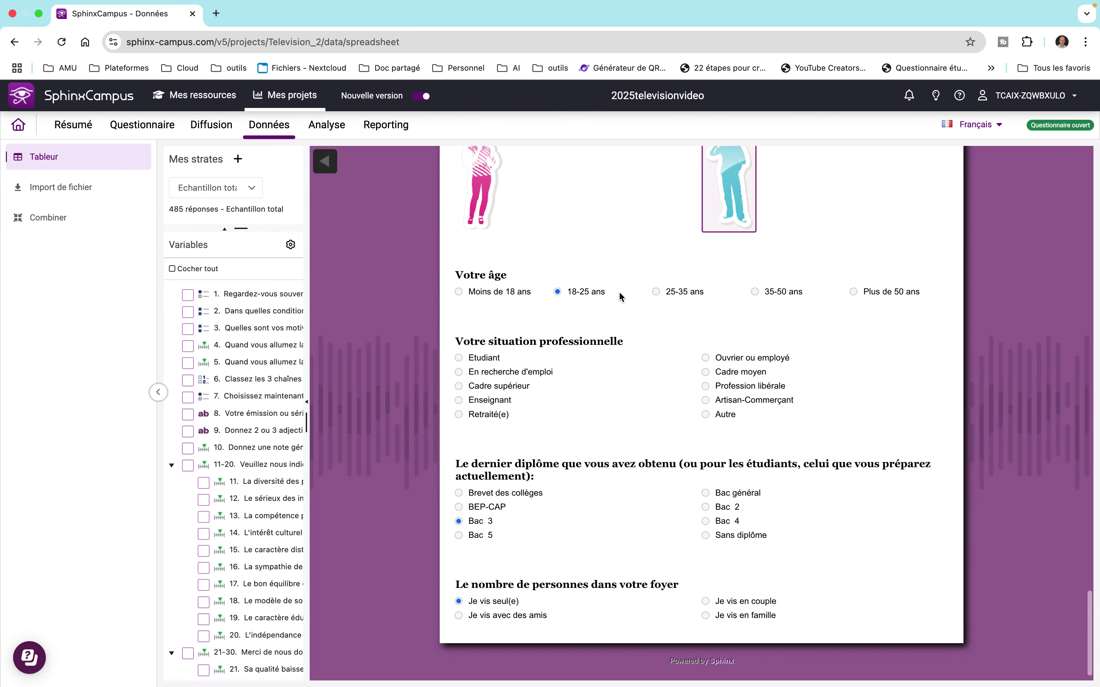